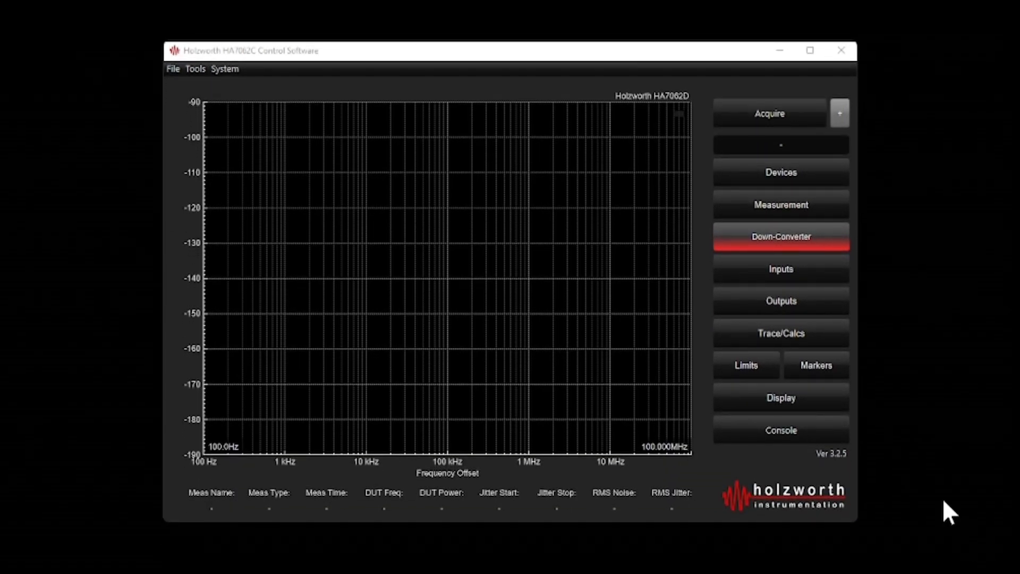
Connect to the analyzer at 192.168.10.35 (HA7062D-011) and close the devices panel.
left_click(805, 173)
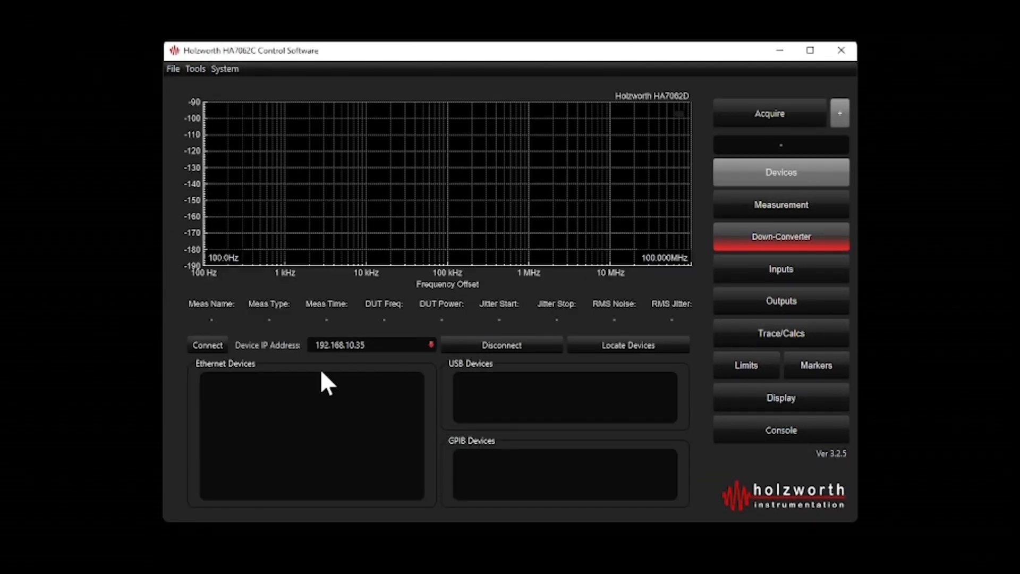
left_click(201, 348)
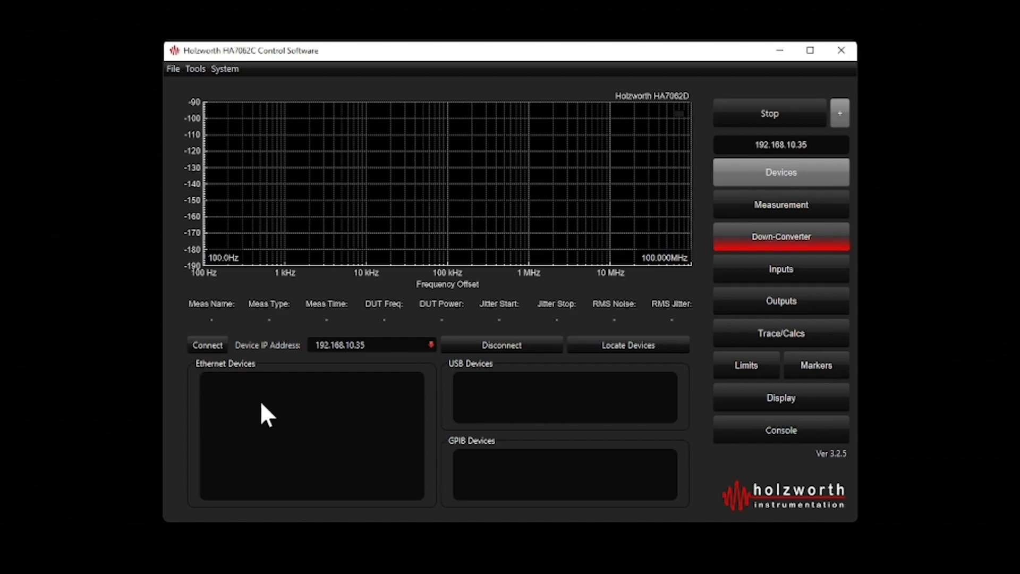
left_click(840, 176)
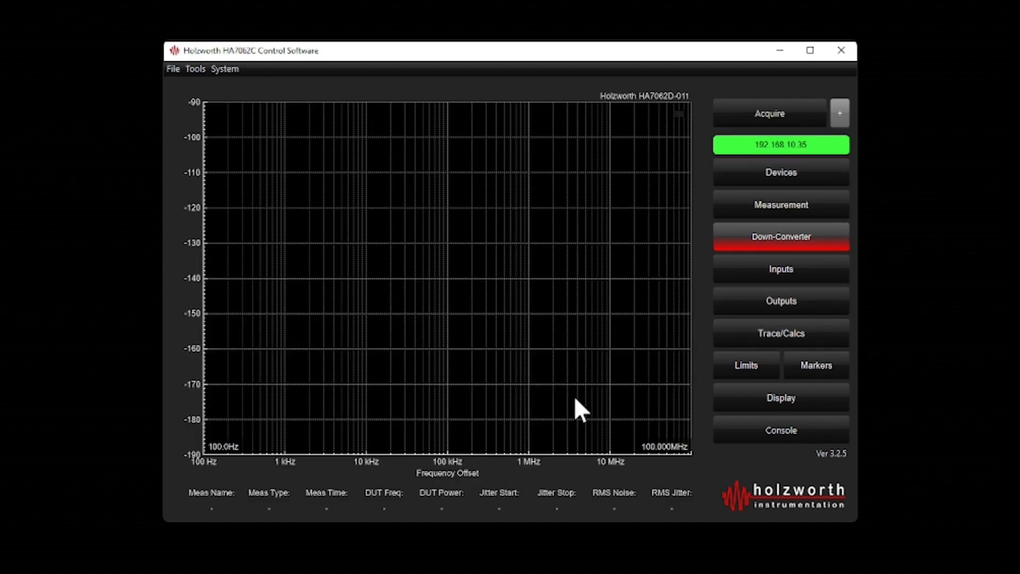
left_click(777, 298)
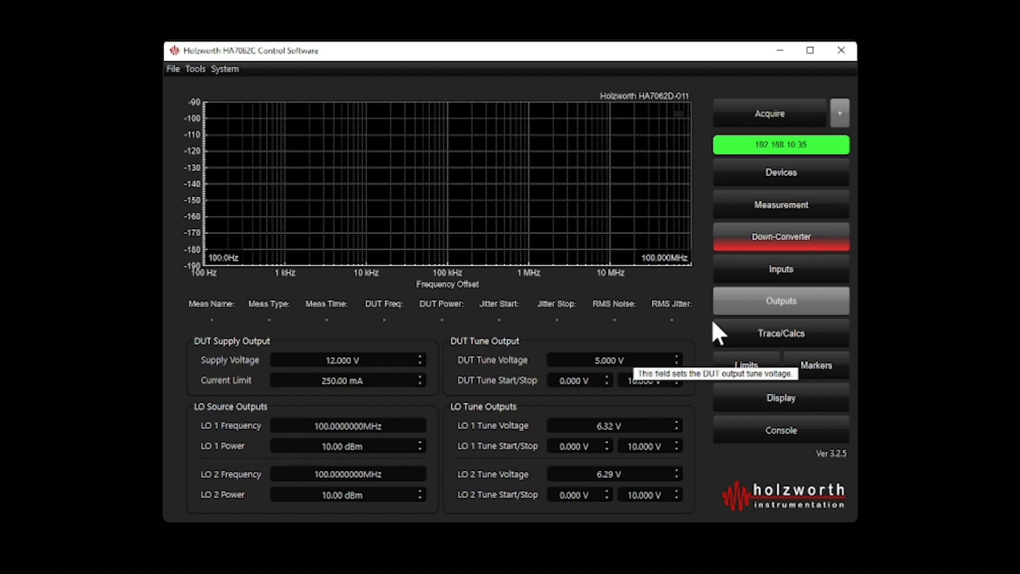
left_click(771, 299)
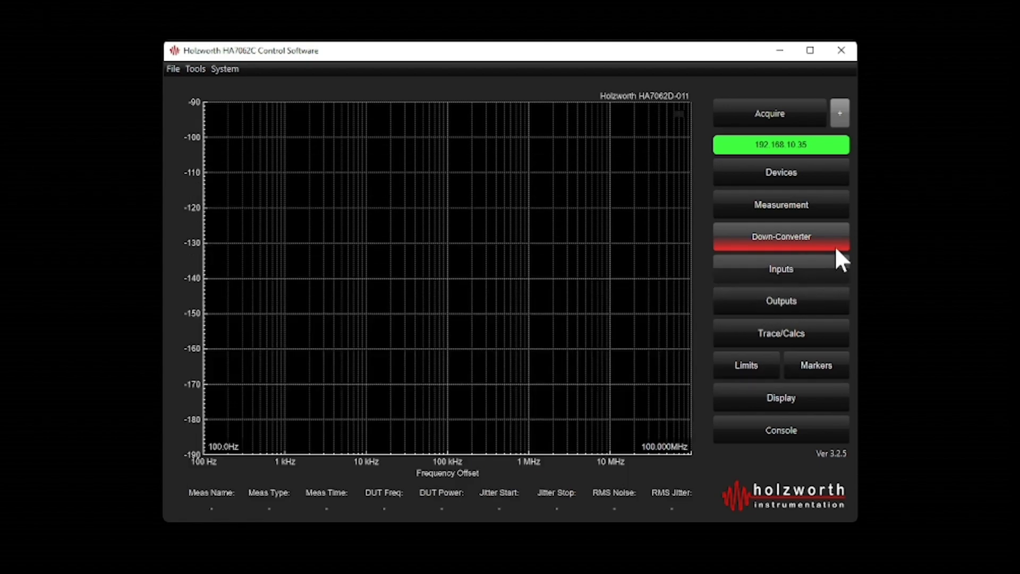
Acquire an Absolute cross-correlation measurement with 1 correlation from 100 Hz to 100 MHz.
left_click(804, 205)
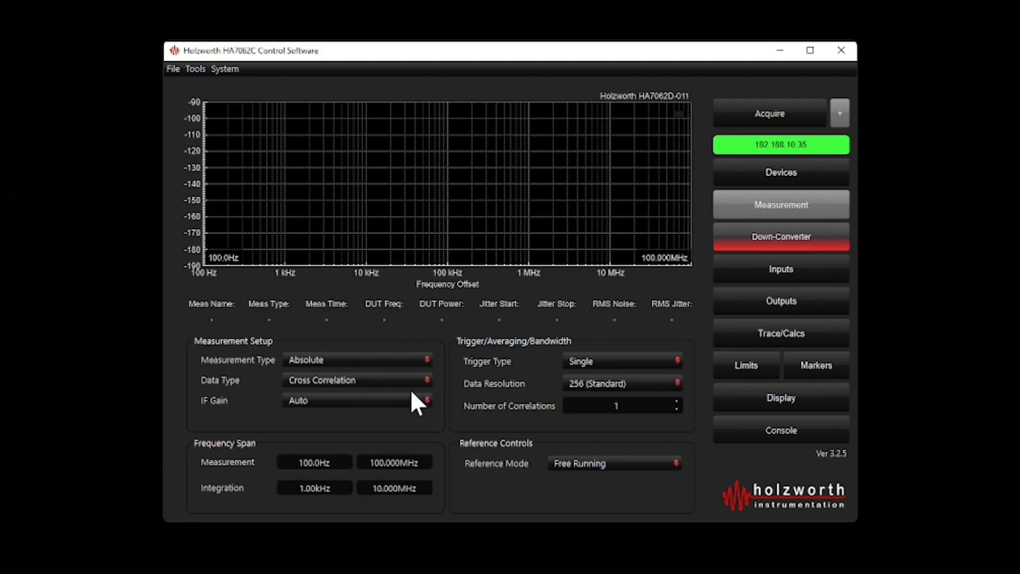
left_click(427, 360)
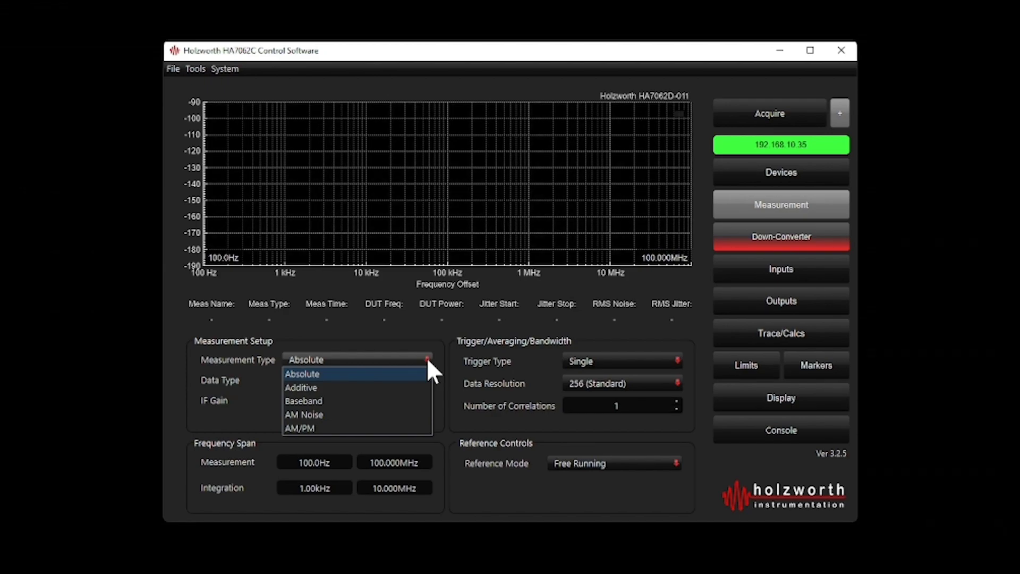
left_click(426, 358)
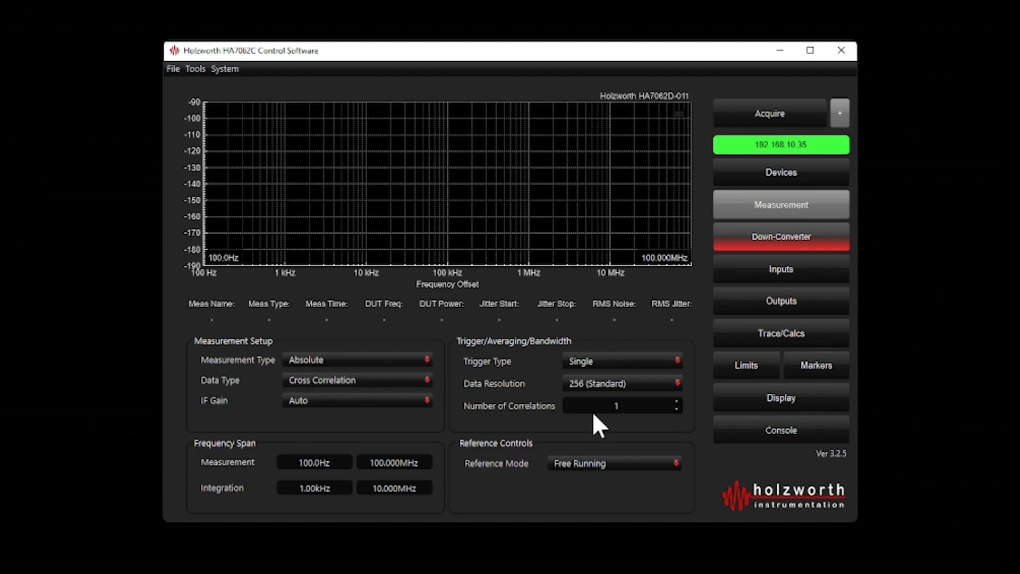
mouse_move(619, 414)
mouse_move(423, 465)
left_click(786, 118)
Close the measurement setup panel to show Trace #1's finished curve on the full plot.
left_click(810, 200)
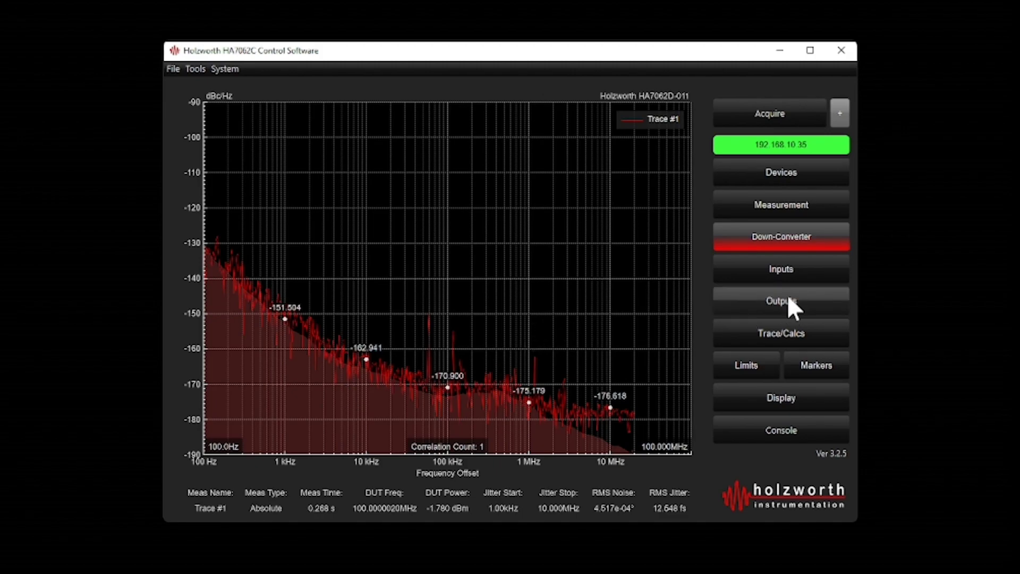
Set Number of Correlations to 10 and acquire Trace #2.
left_click(791, 207)
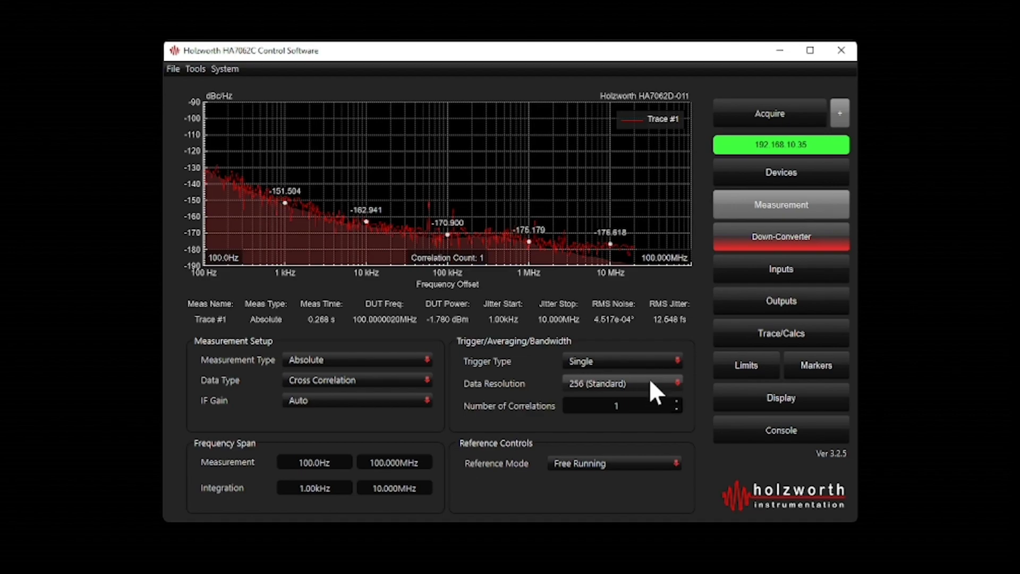
left_click(678, 402)
type("10")
left_click(779, 108)
left_click(787, 205)
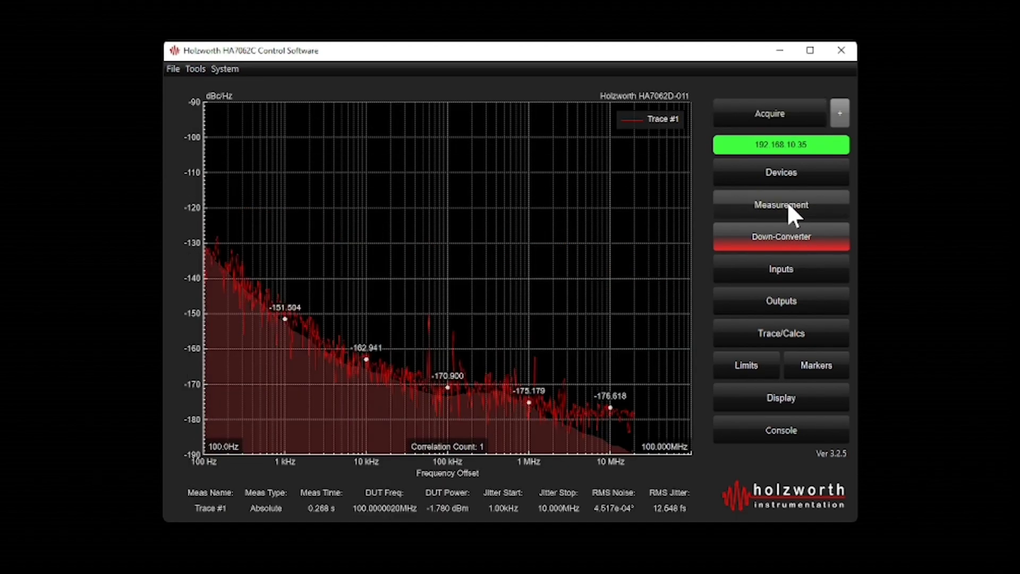
left_click(780, 113)
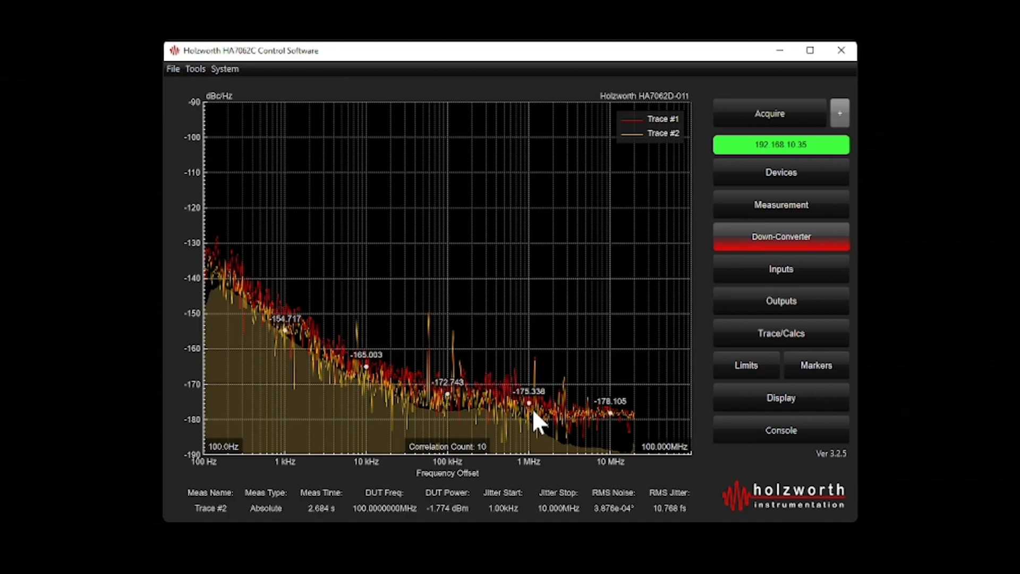
Set the Trace Defaults Spur Display to Remove and acquire spur-removed Trace #3.
left_click(762, 340)
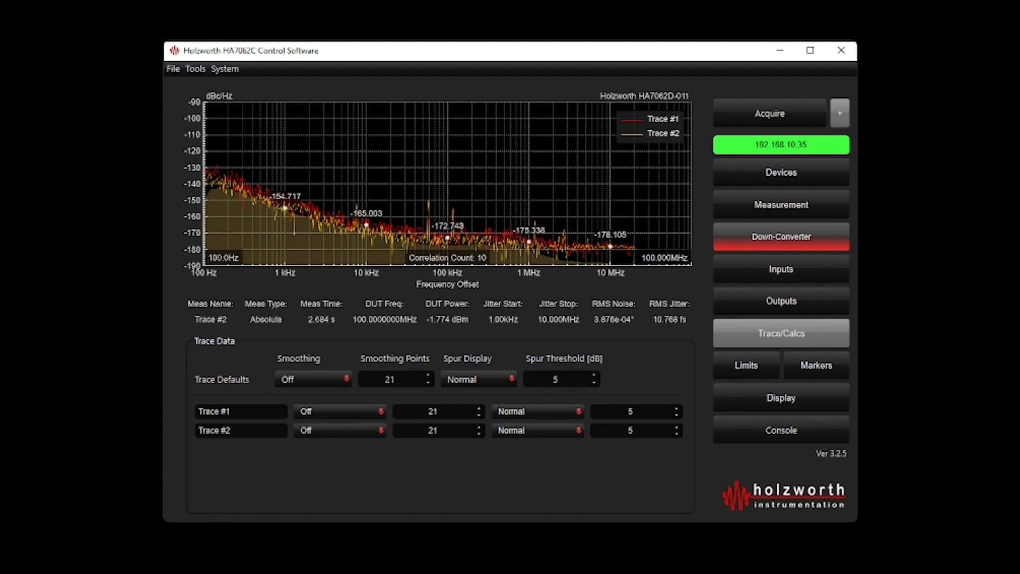
left_click(493, 379)
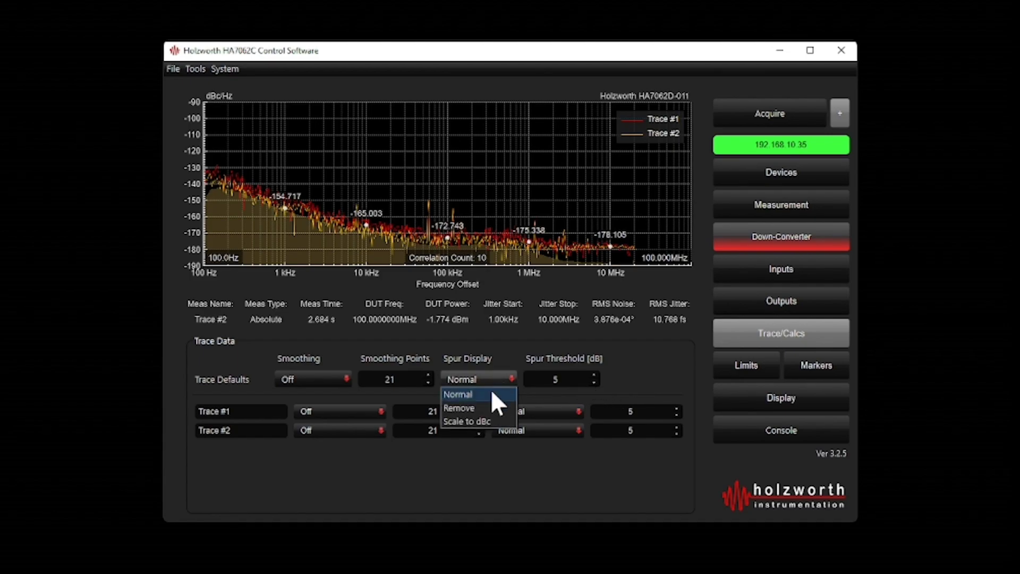
left_click(468, 408)
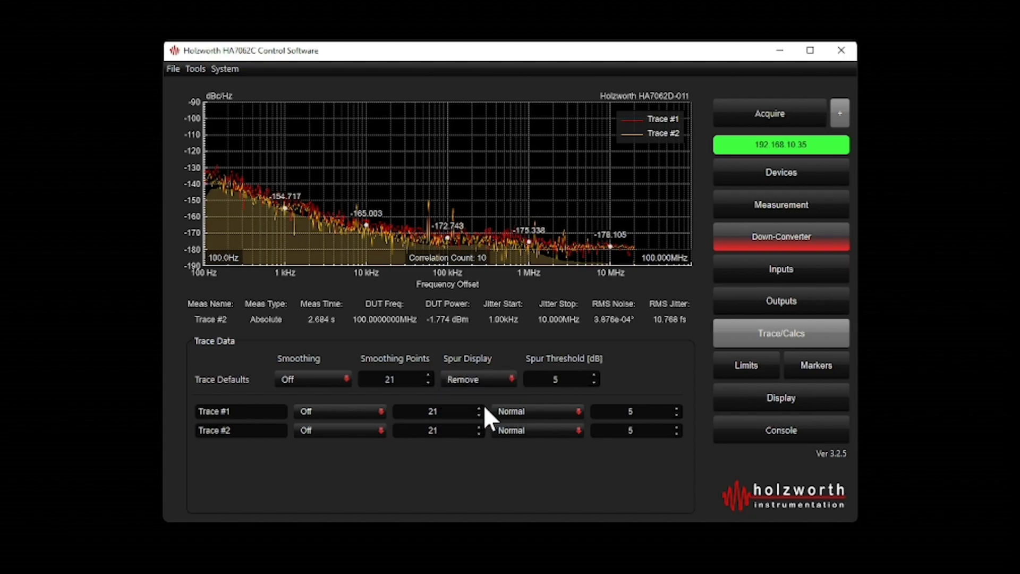
left_click(783, 113)
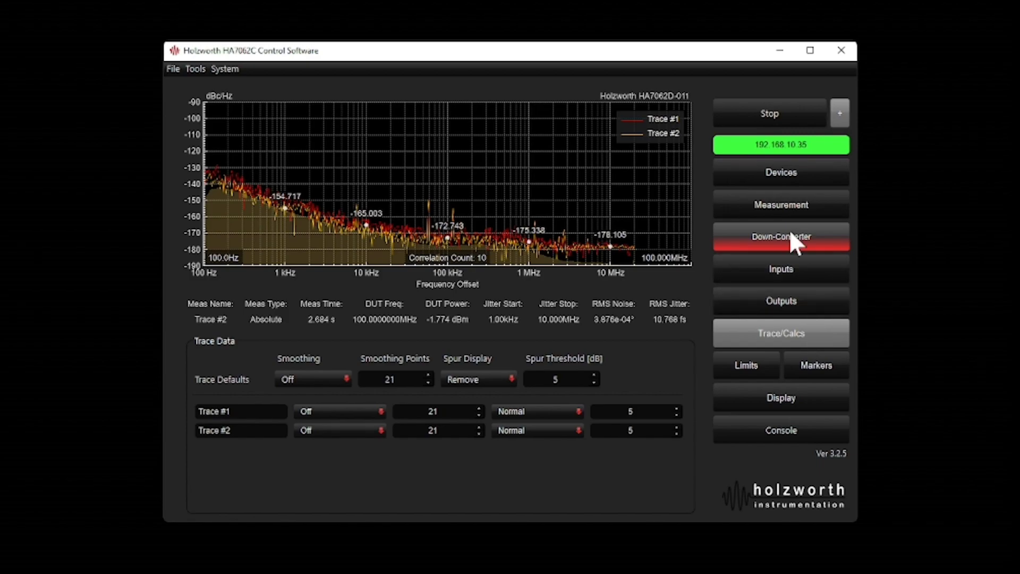
left_click(787, 343)
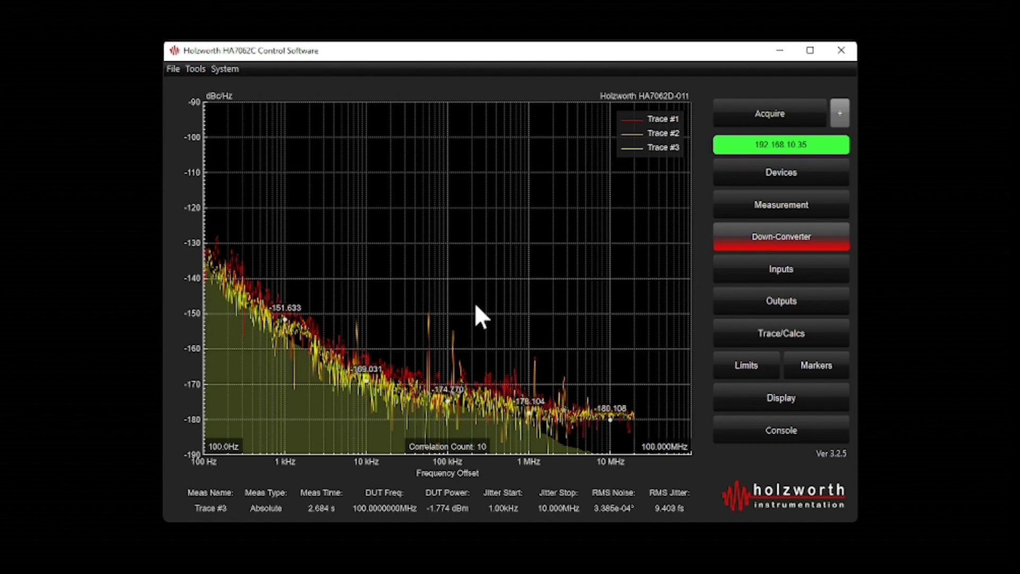
Turn smoothing on for new traces and acquire a smoothed Trace #4.
left_click(790, 334)
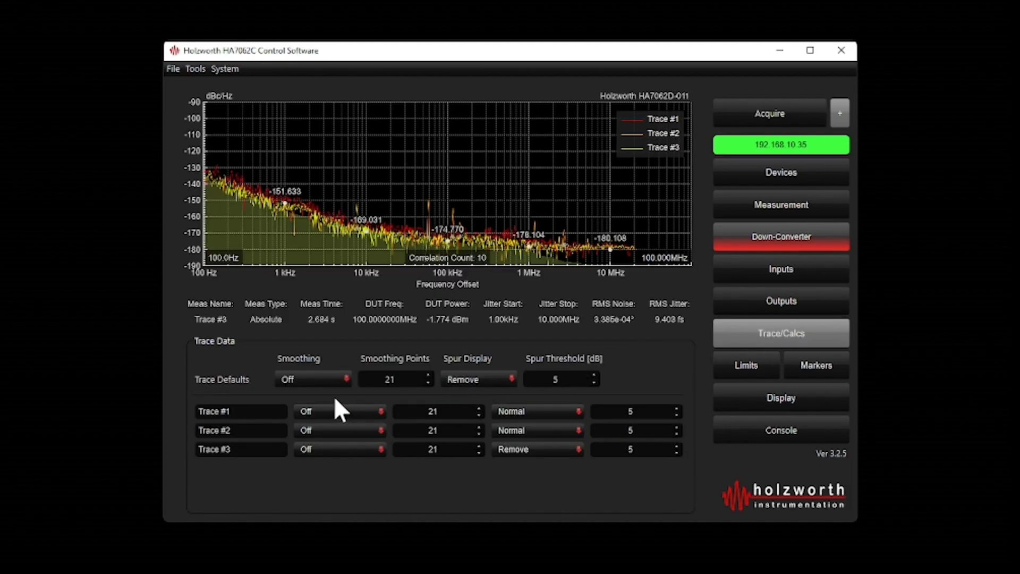
left_click(342, 378)
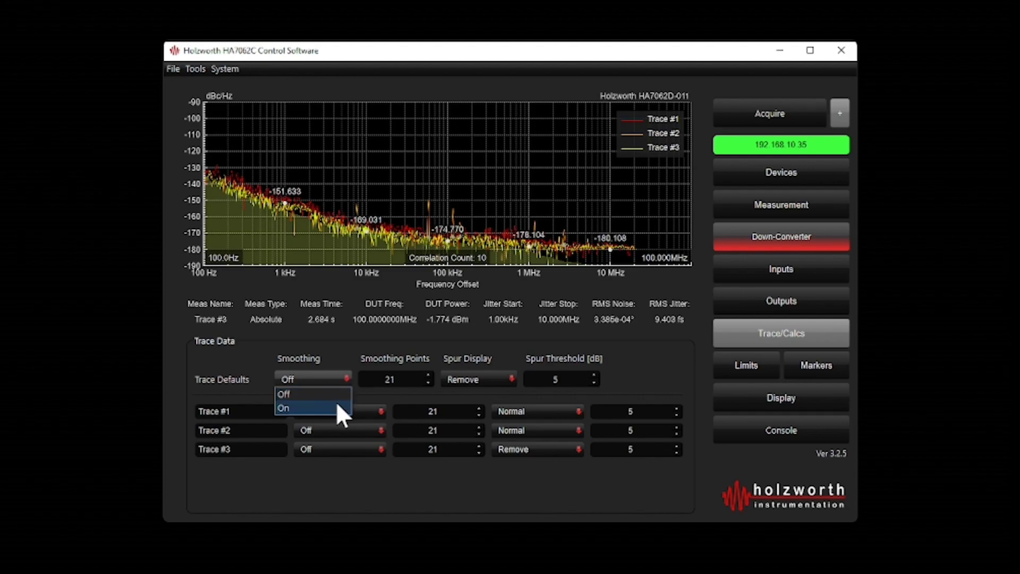
left_click(340, 408)
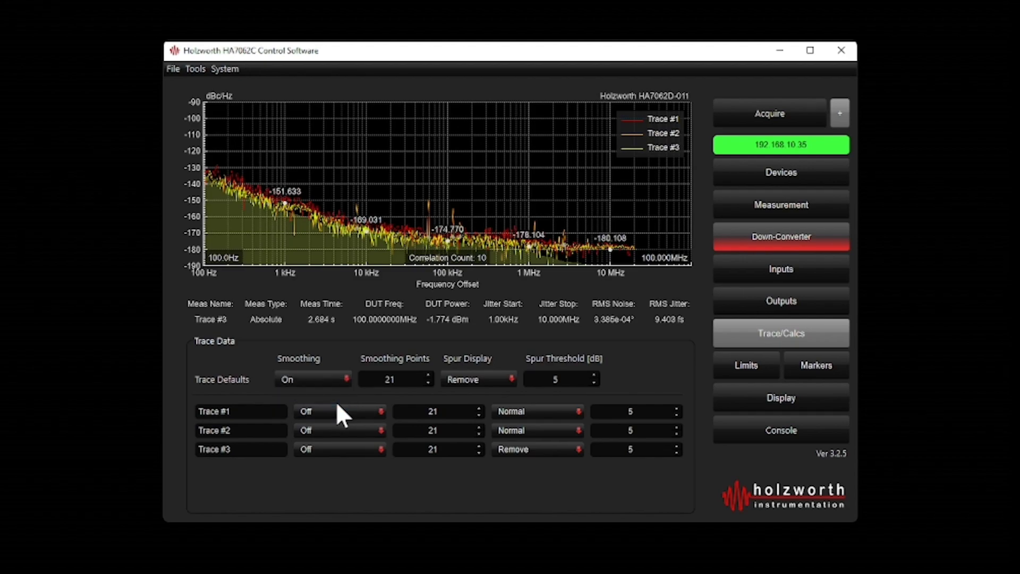
left_click(776, 113)
Emphasise Trace #4 on the full-size plot and bring up the decade and user marker tables.
left_click(799, 322)
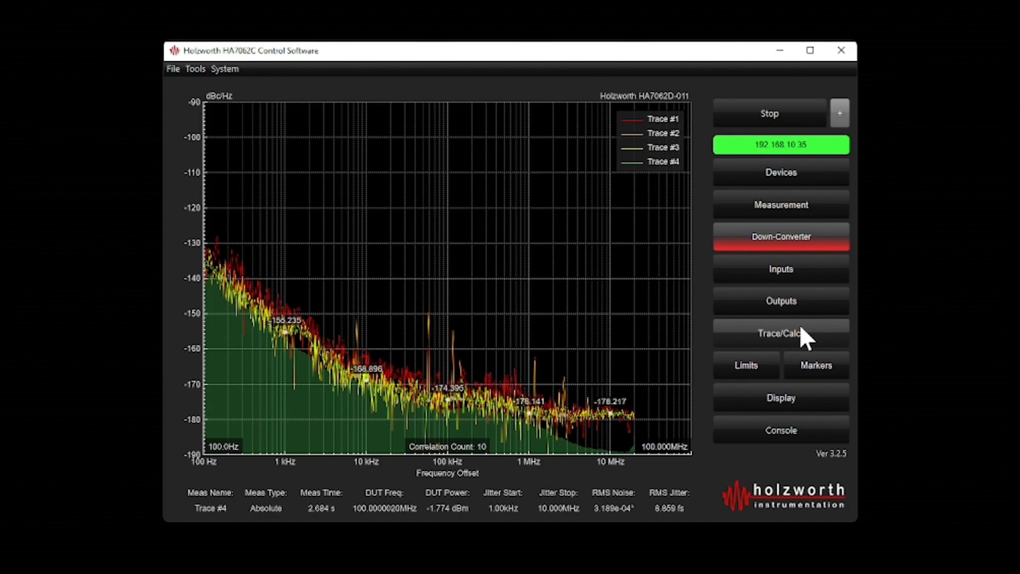
left_click(631, 161)
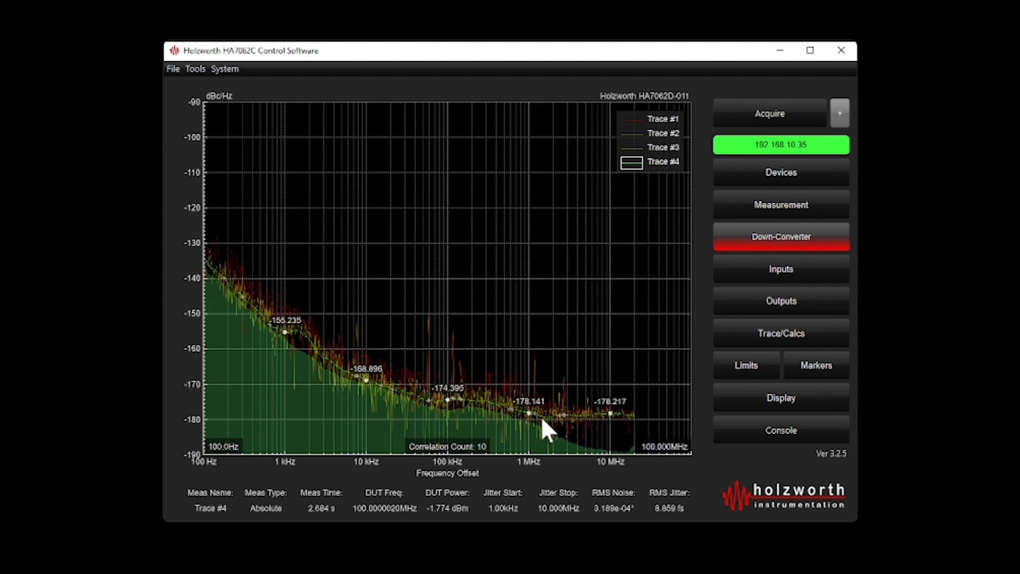
left_click(805, 365)
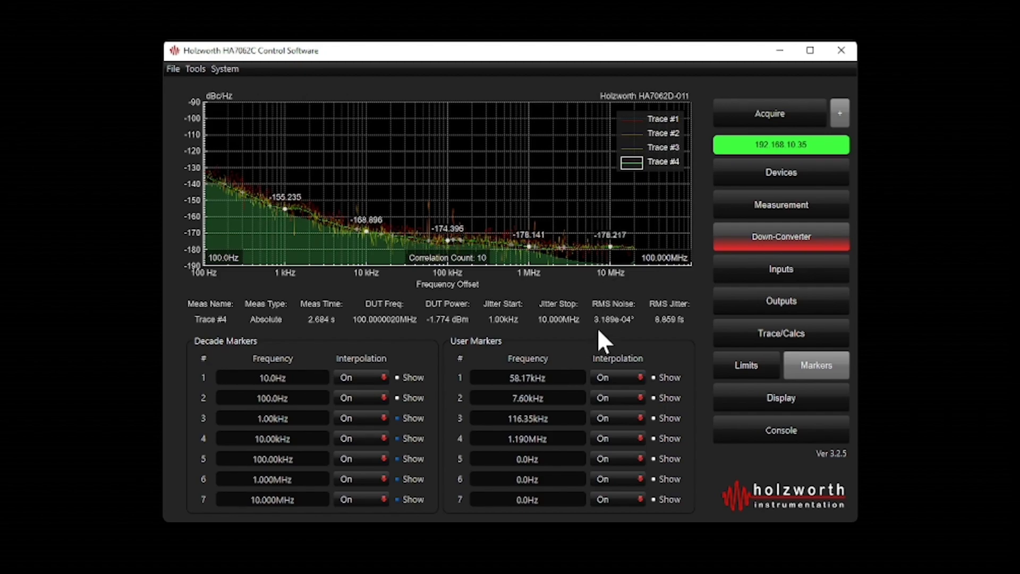
Show User Markers 1–3 on the plot, close the marker tables, and display Trace #1.
left_click(654, 377)
left_click(654, 398)
left_click(654, 418)
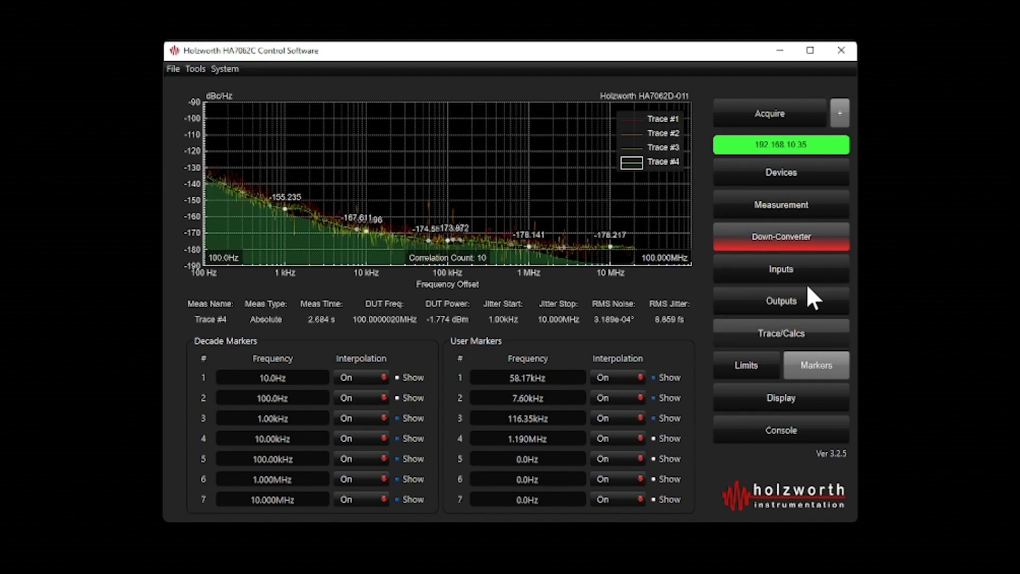
left_click(816, 362)
left_click(641, 120)
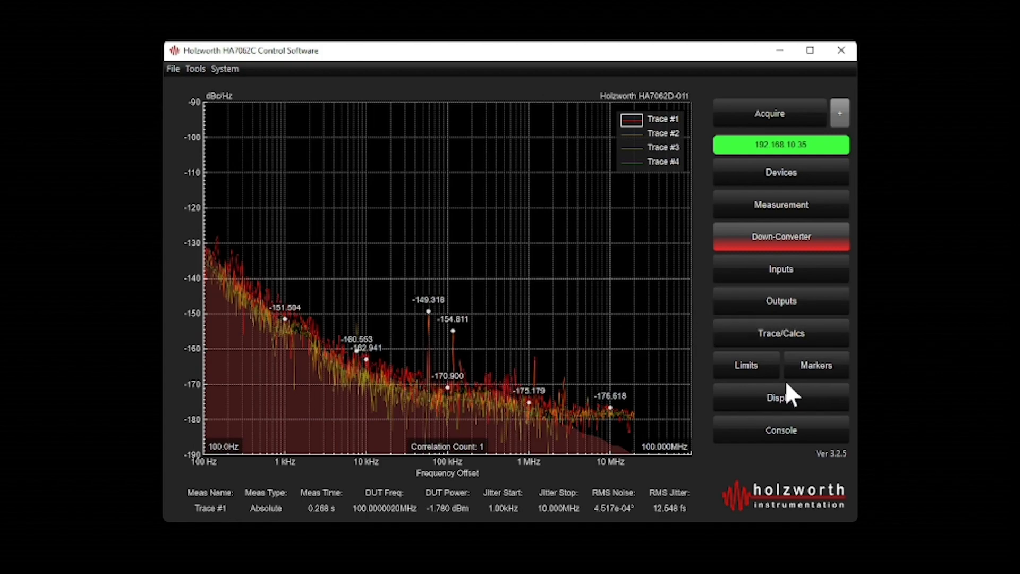
left_click(782, 396)
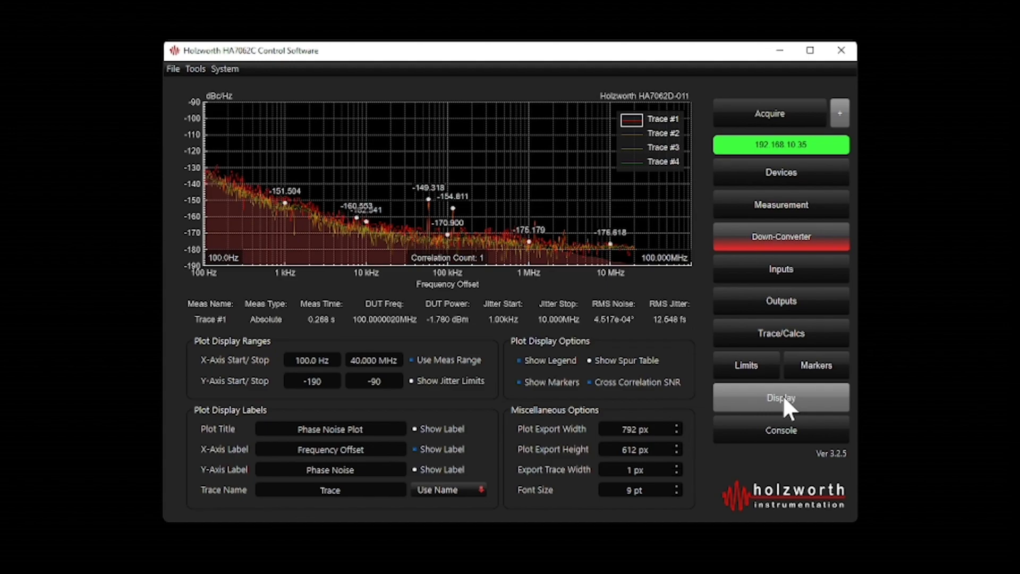
left_click(779, 334)
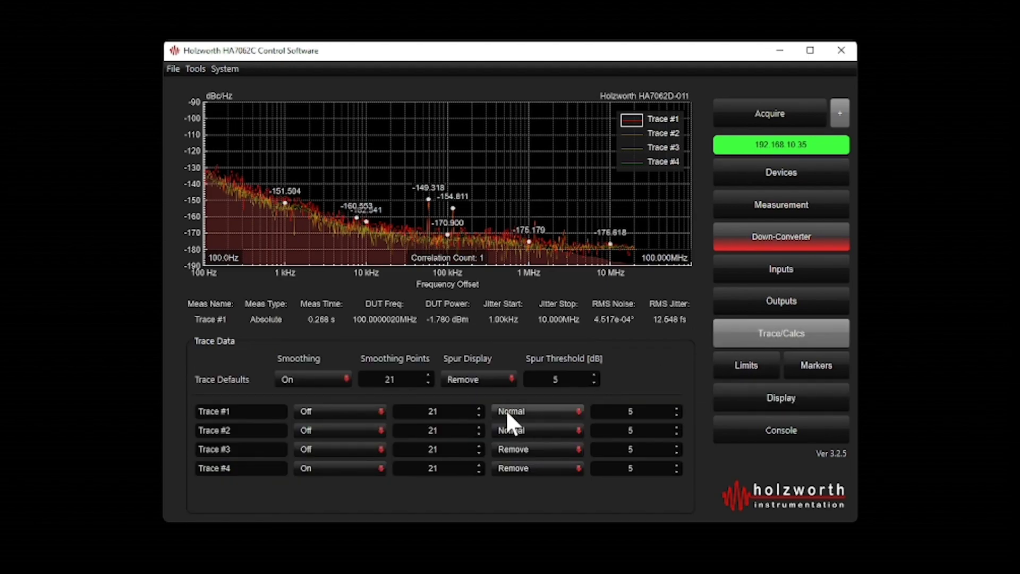
left_click(533, 410)
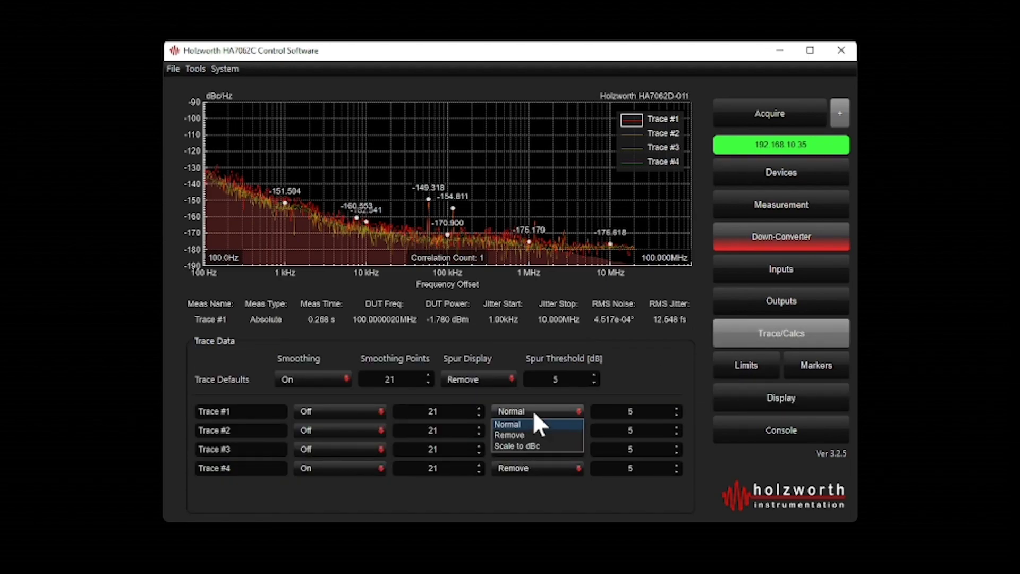
left_click(534, 445)
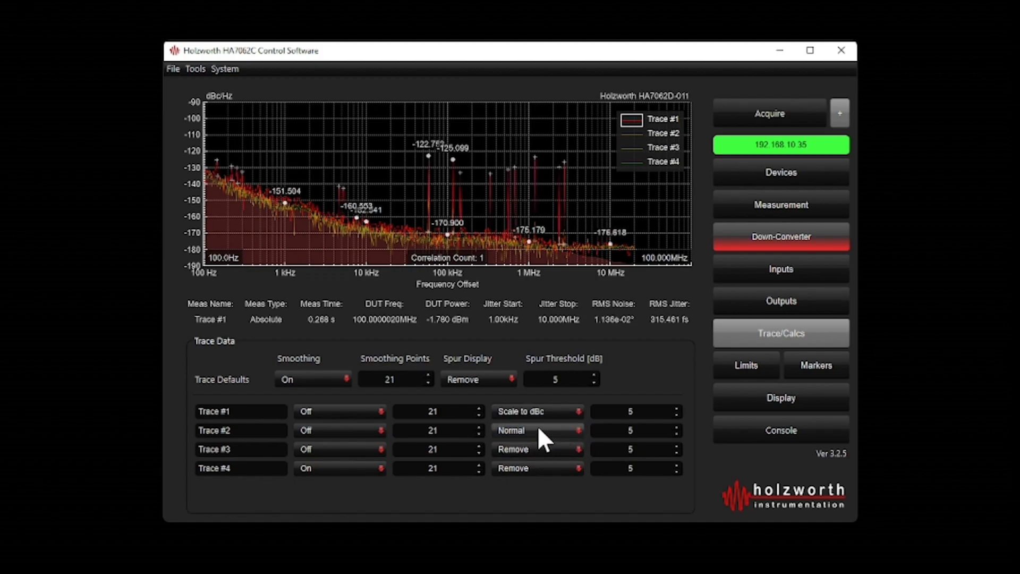
left_click(537, 411)
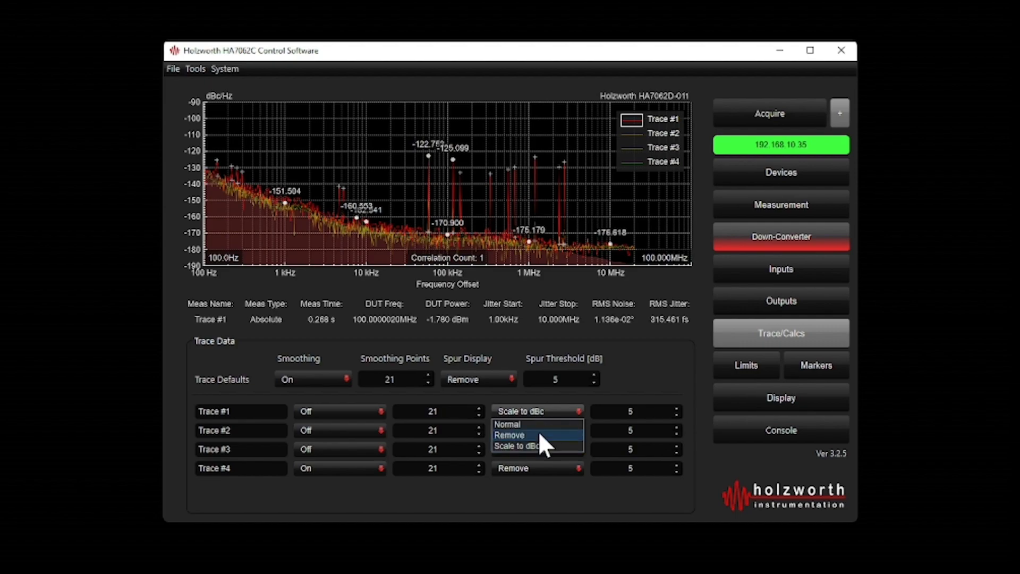
left_click(538, 423)
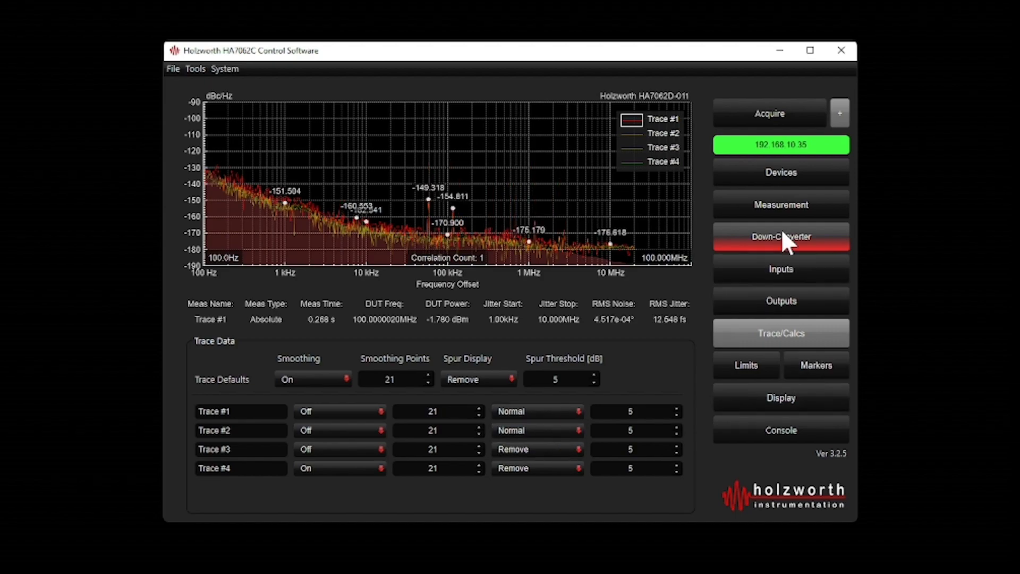
left_click(786, 332)
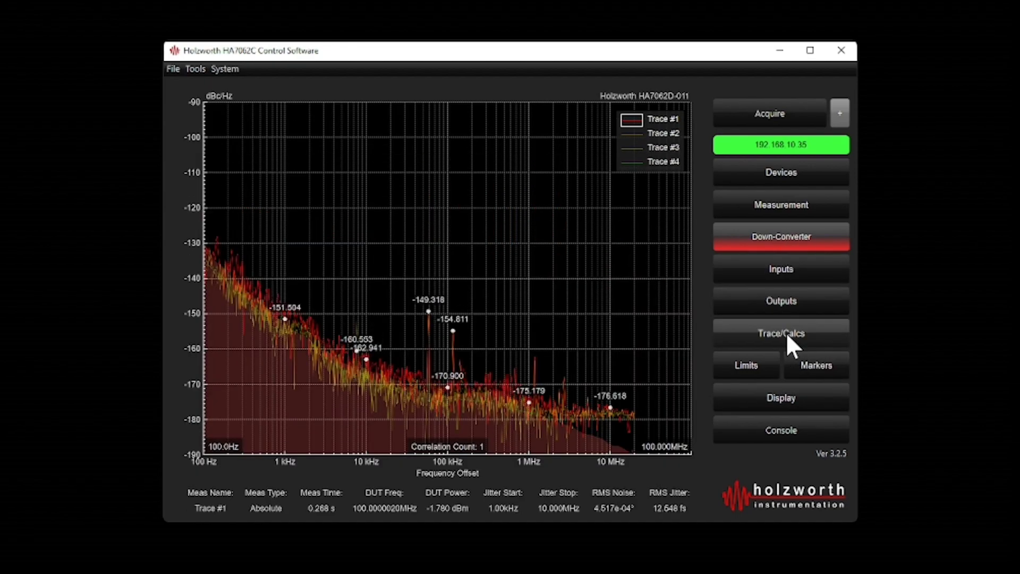
Display Trace #4's results and cancel the File > Export Plot dialog without saving.
left_click(637, 163)
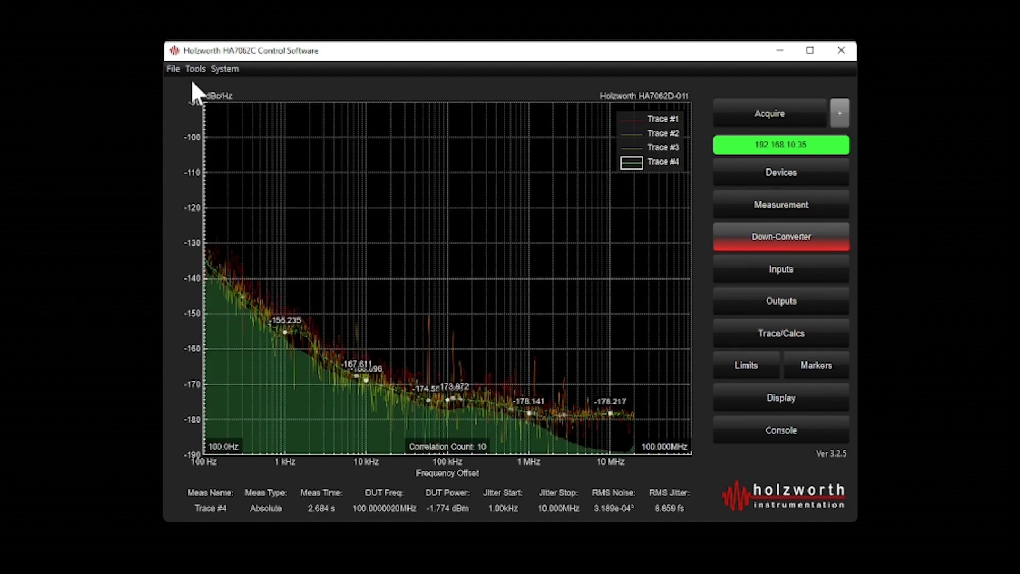
left_click(172, 69)
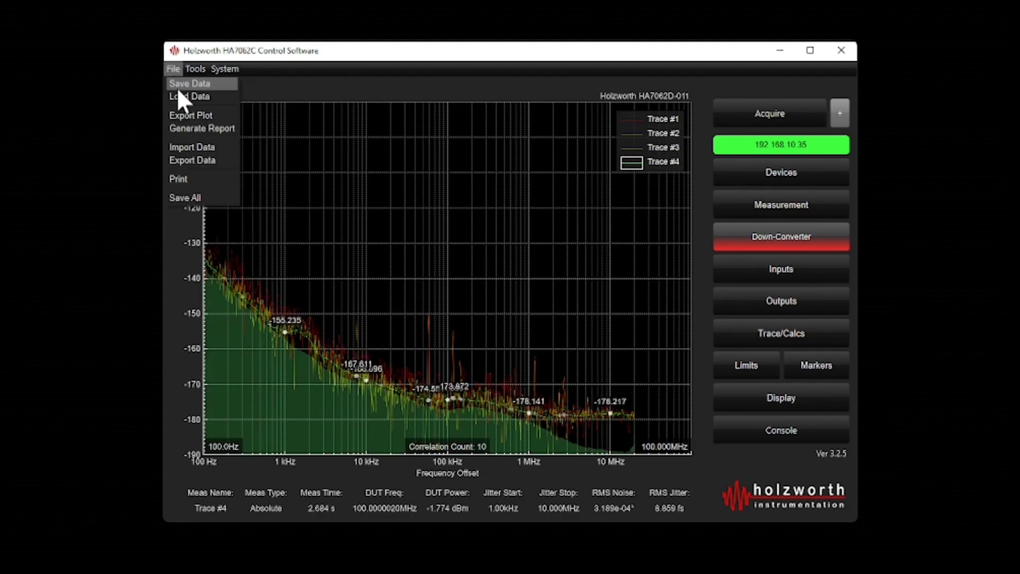
left_click(190, 114)
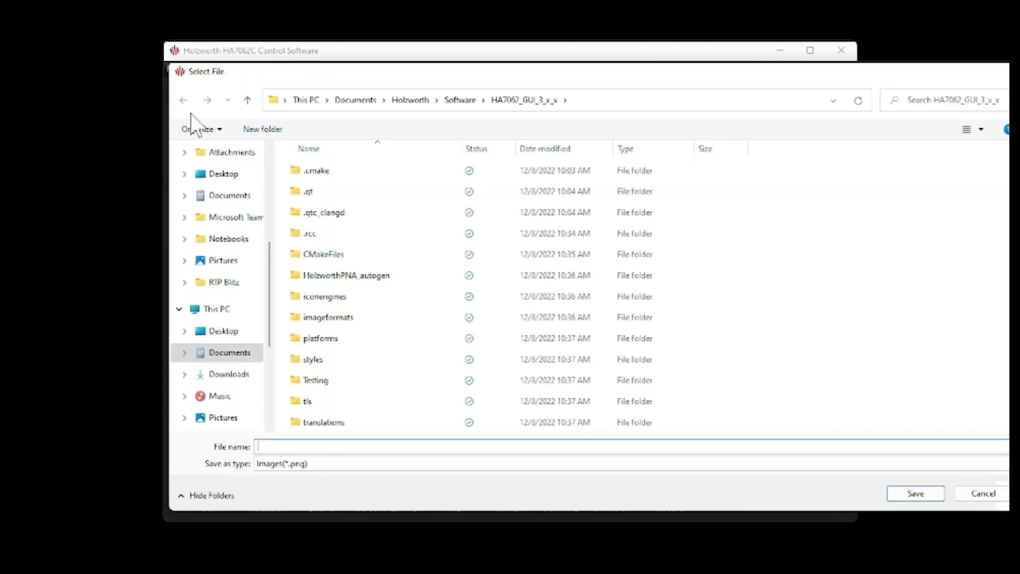
left_click(988, 498)
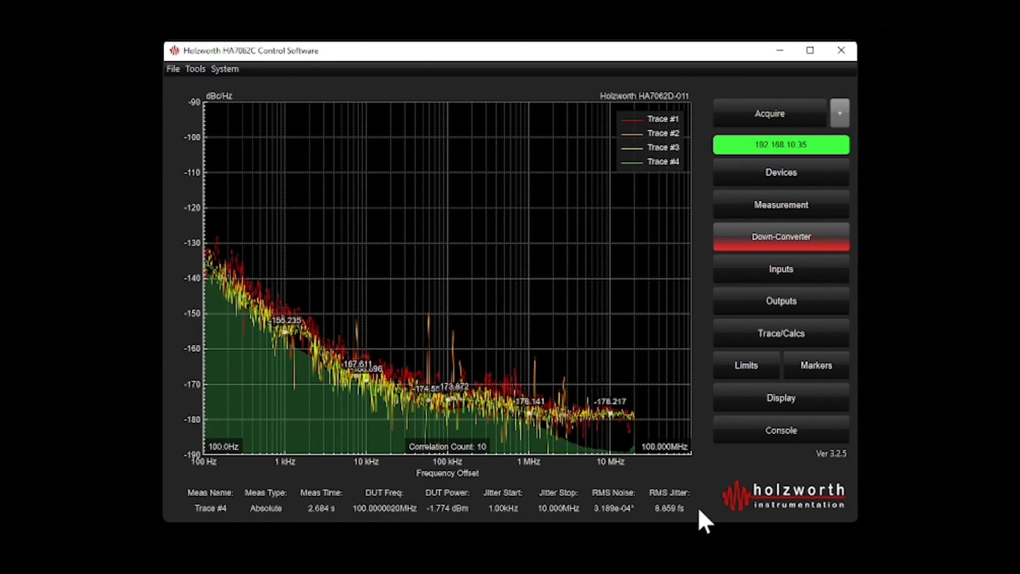
Generate the all-traces report and move and enlarge the Report Window.
left_click(166, 66)
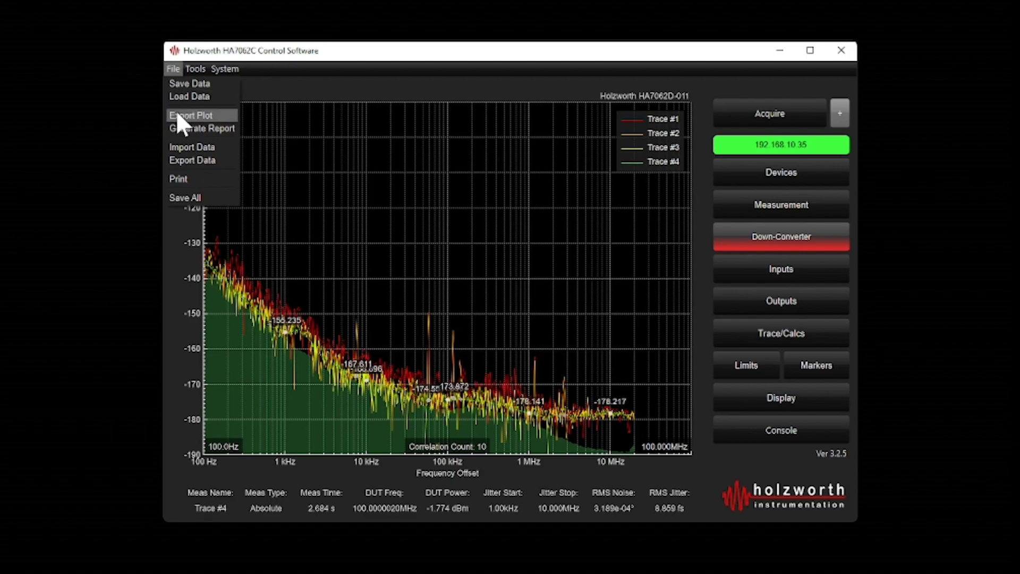
left_click(178, 127)
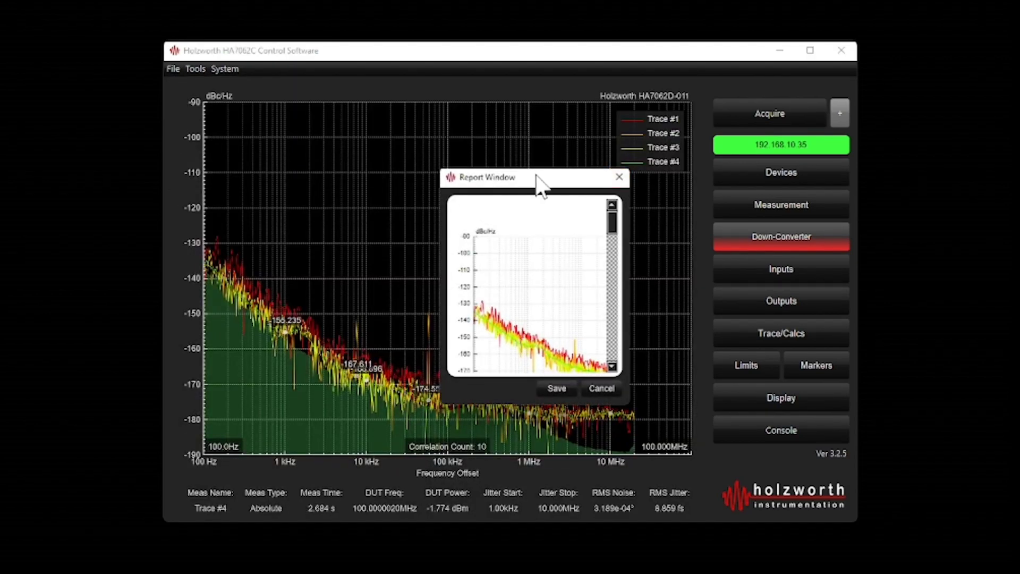
left_click_drag(540, 183, 332, 63)
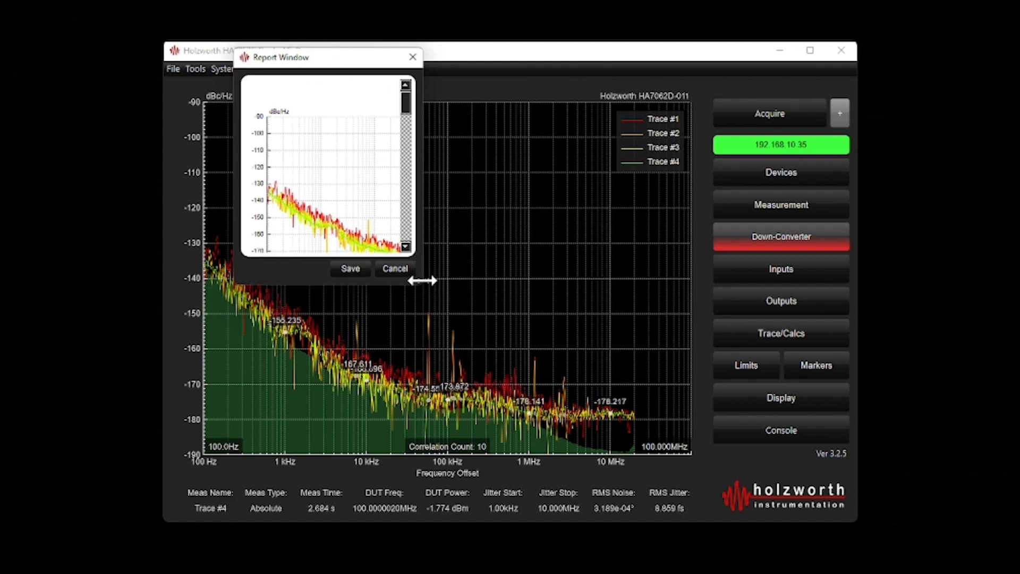
left_click_drag(421, 276, 779, 404)
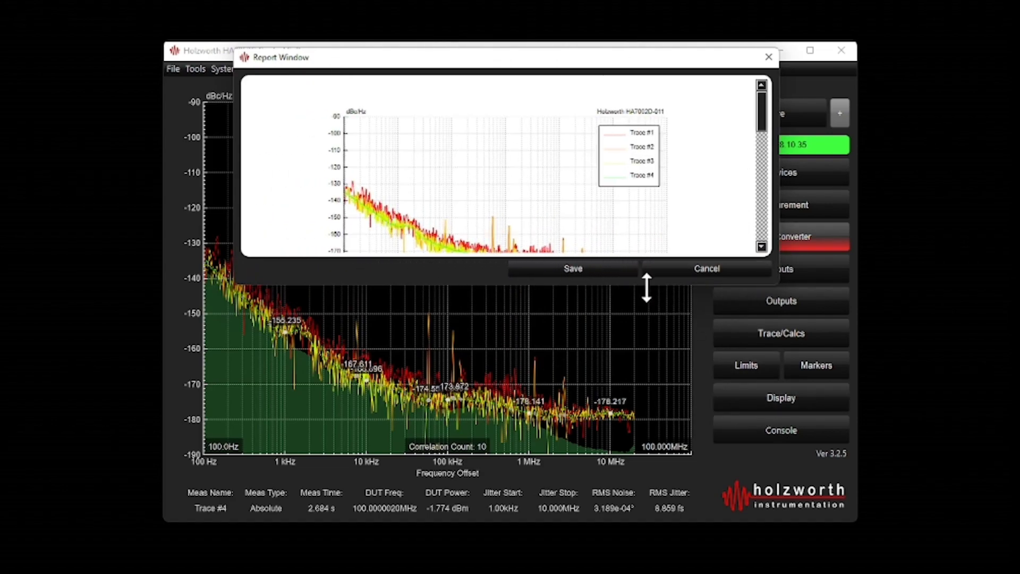
left_click_drag(646, 287, 633, 557)
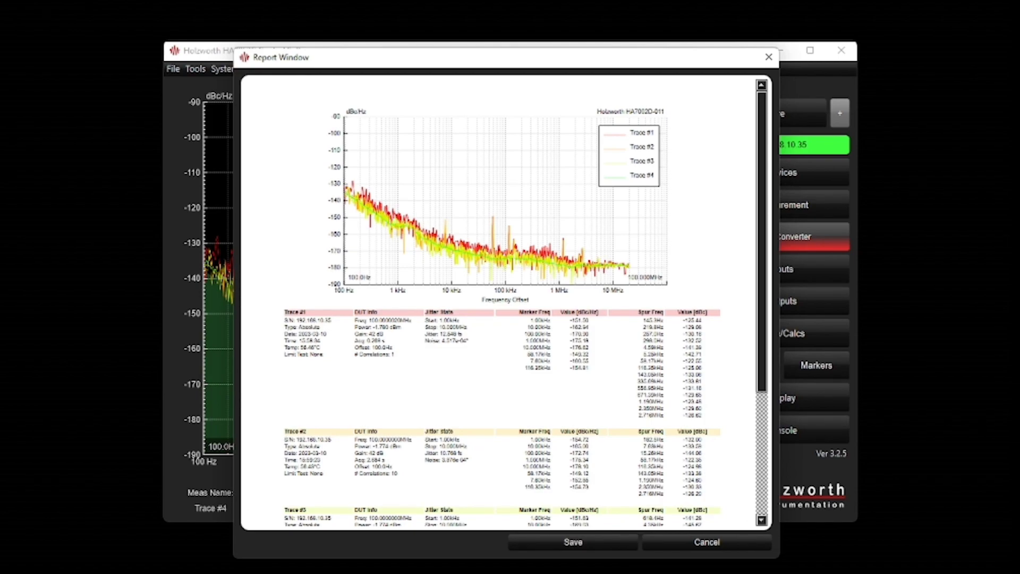
Scroll through the report preview's plot and per-trace DUT, jitter, marker and spur tables.
scroll(499, 303, "down", 1)
scroll(500, 303, "down", 1)
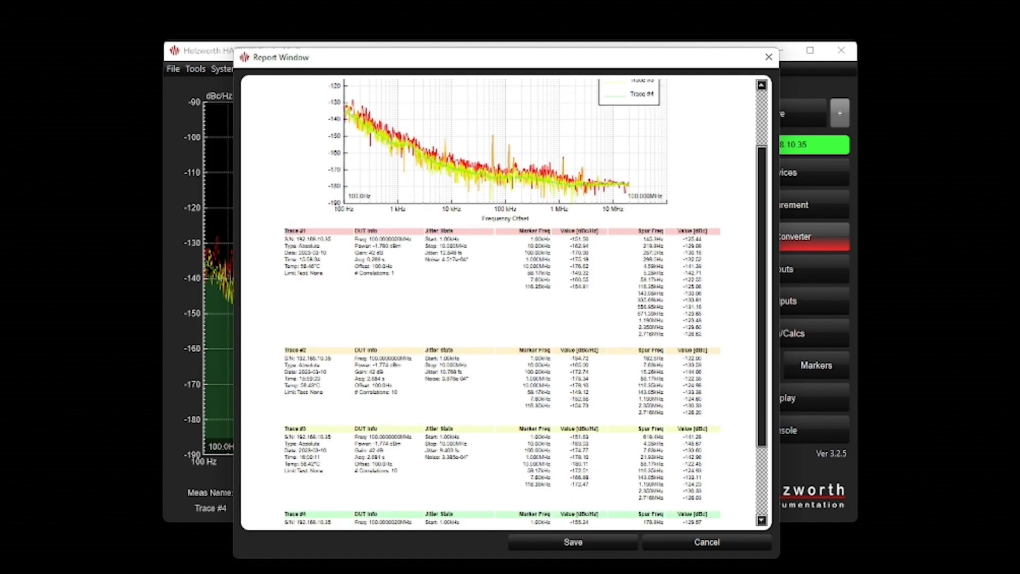
scroll(500, 303, "down", 2)
scroll(500, 303, "down", 1)
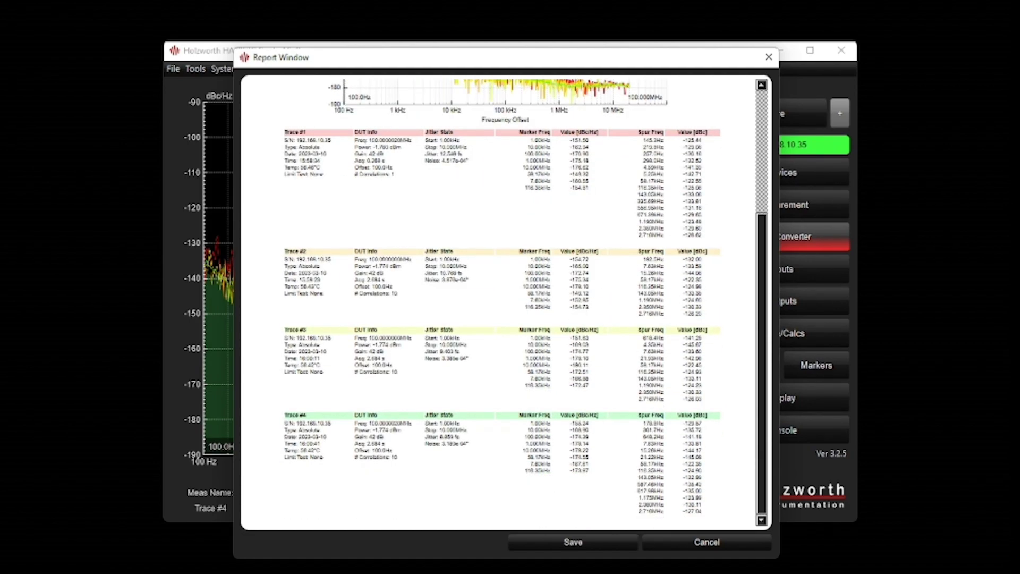
scroll(499, 303, "up", 3)
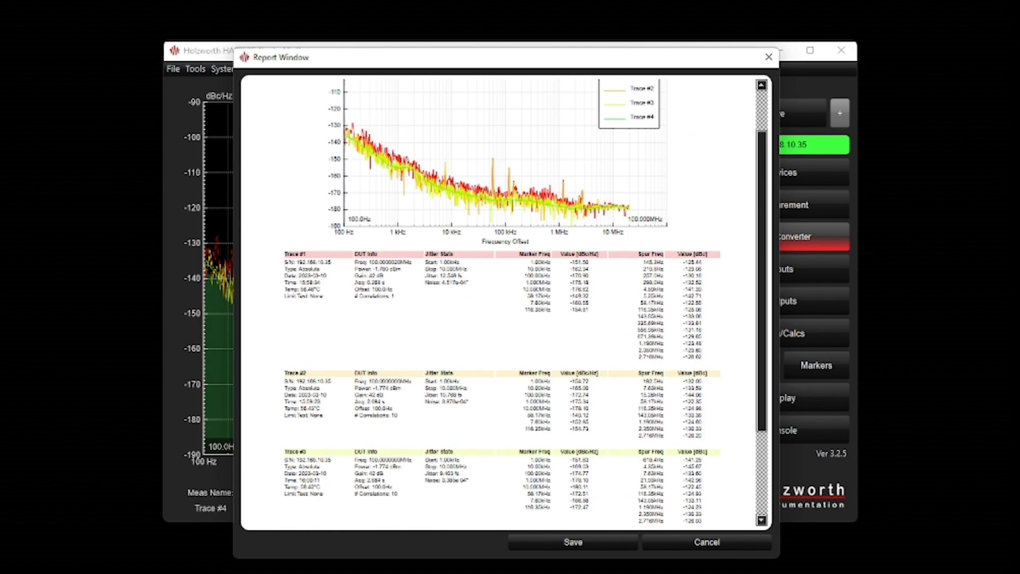
scroll(499, 303, "up", 1)
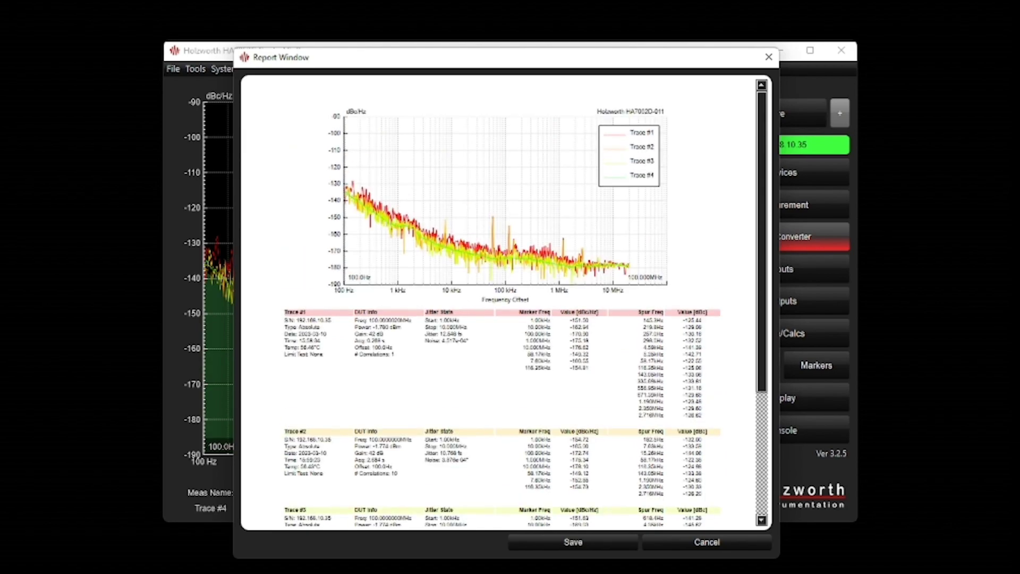